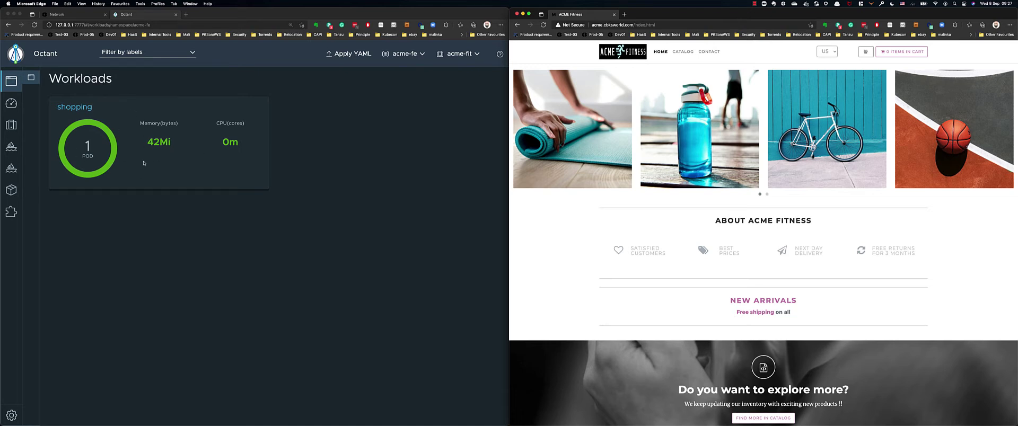
Switch the Octant workloads view to the acme-be namespace
left_click(406, 55)
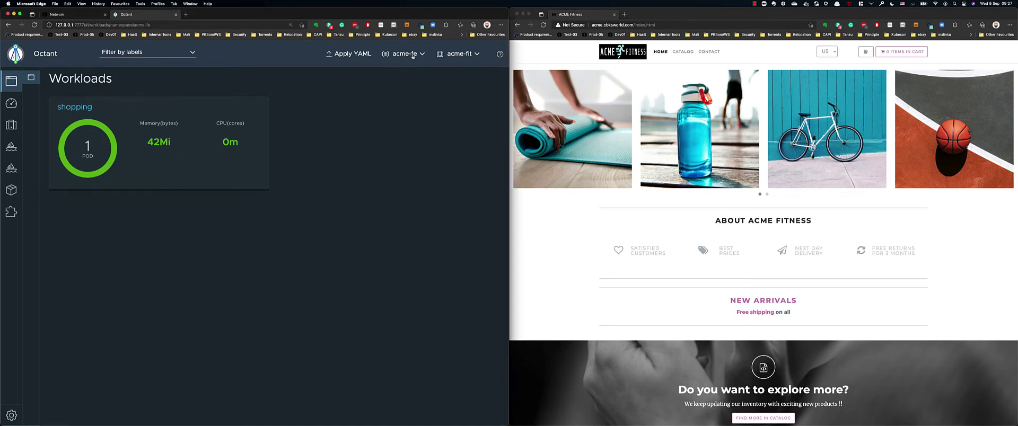
left_click(412, 57)
left_click(398, 100)
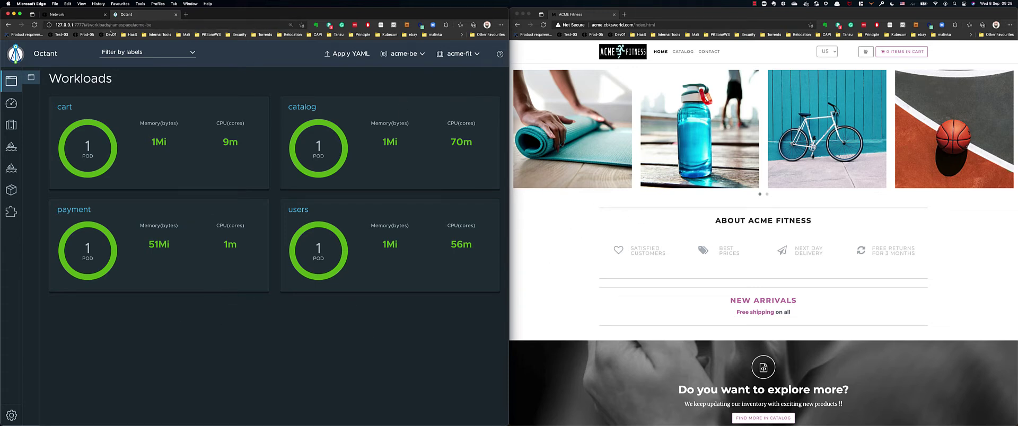
Switch to Carbon Black Cloud and review the acme-fit cluster's connection summary in the Kubernetes networking overview
left_click(70, 16)
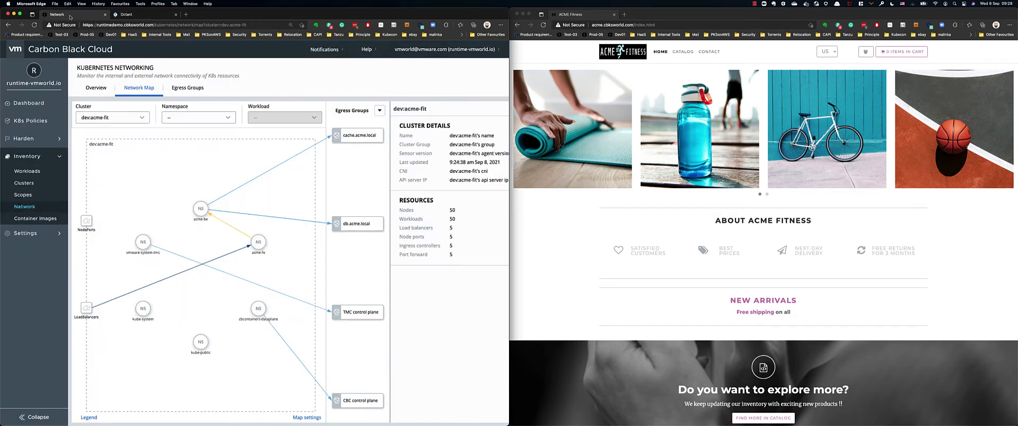
left_click(33, 206)
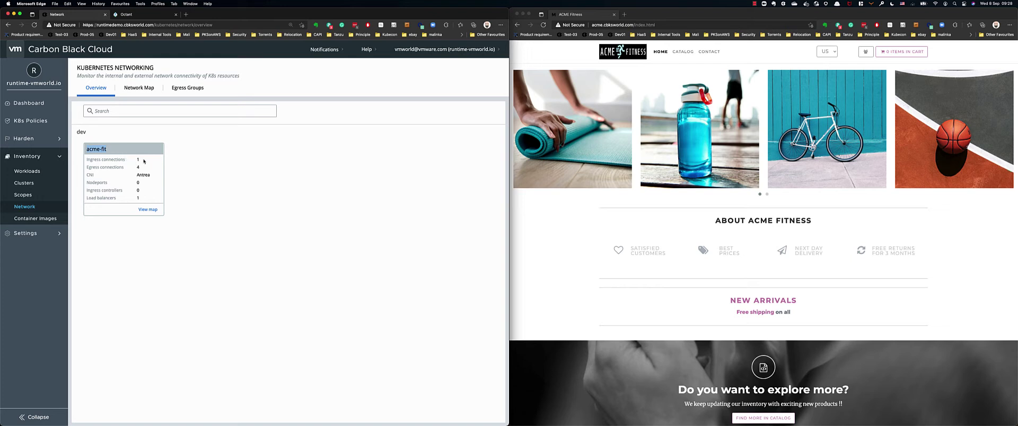
left_click_drag(136, 175, 151, 178)
left_click_drag(146, 201, 137, 198)
left_click(152, 254)
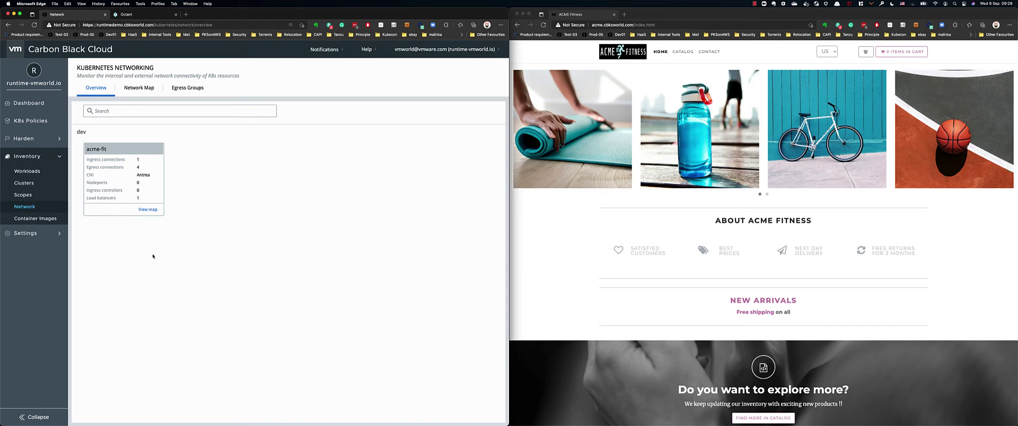
Open the acme-fit cluster's network map and hide the system namespaces
left_click(153, 210)
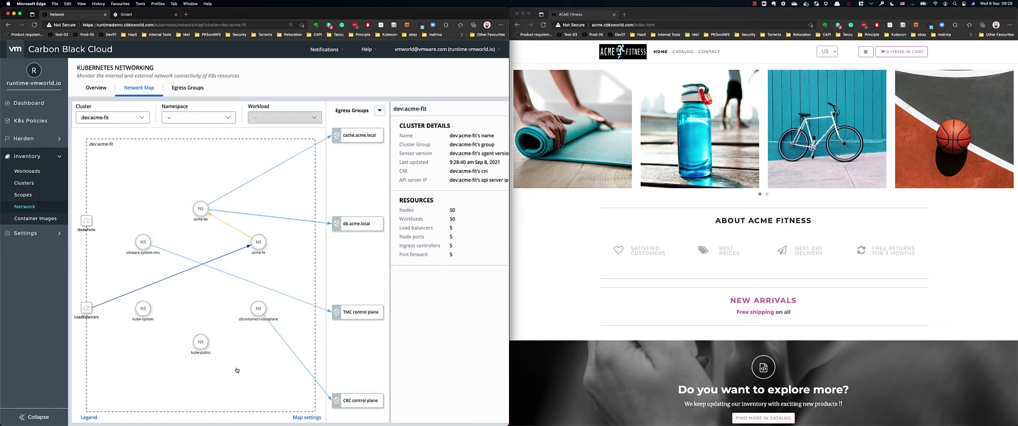
left_click(301, 418)
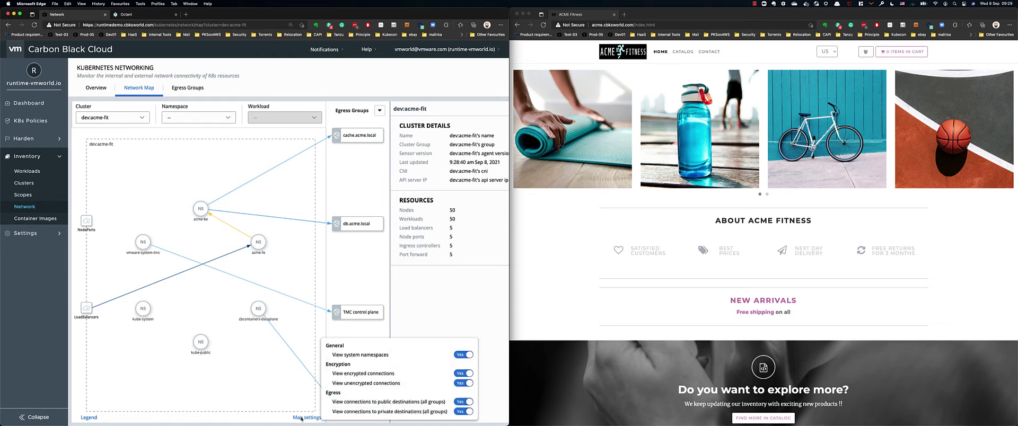
left_click(465, 356)
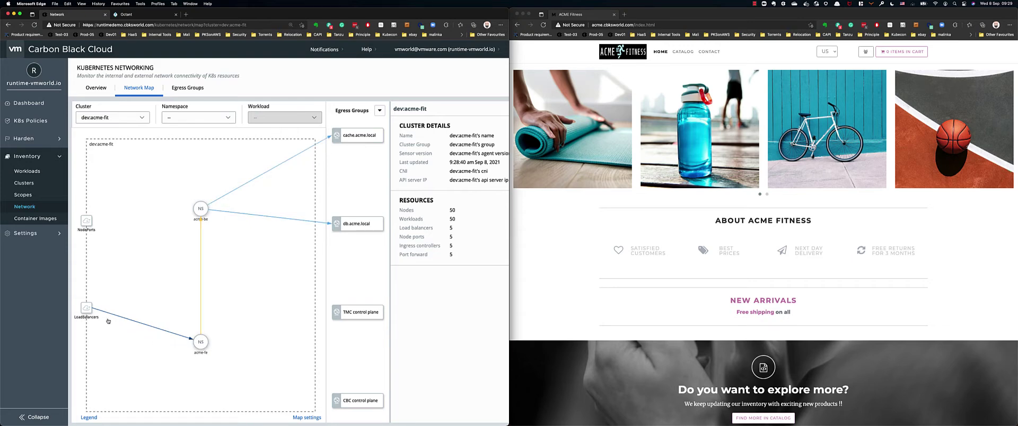
Expand the LoadBalancers node's acme-lb connection and open its external IP address in a new browser tab
left_click(87, 309)
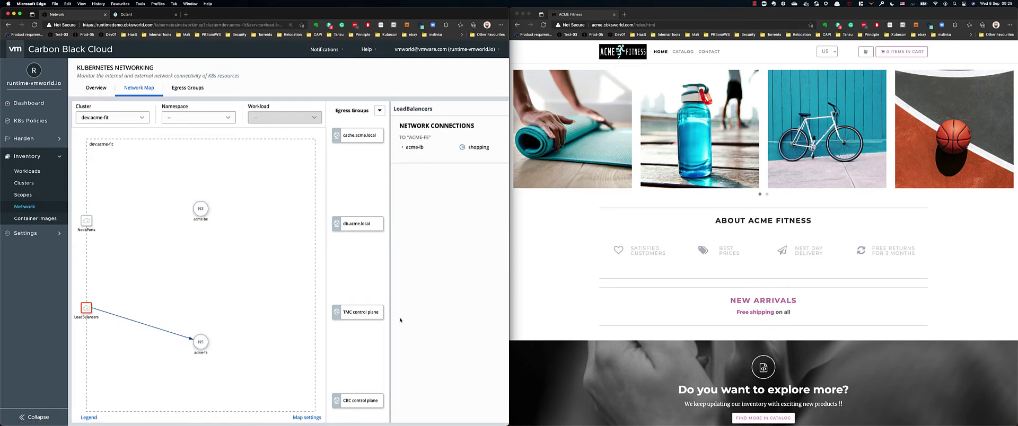
left_click(403, 148)
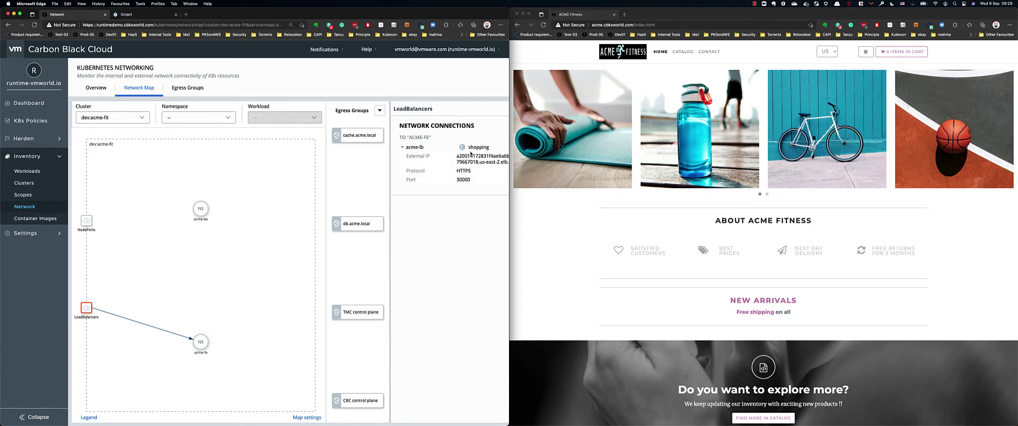
left_click_drag(456, 156, 486, 166)
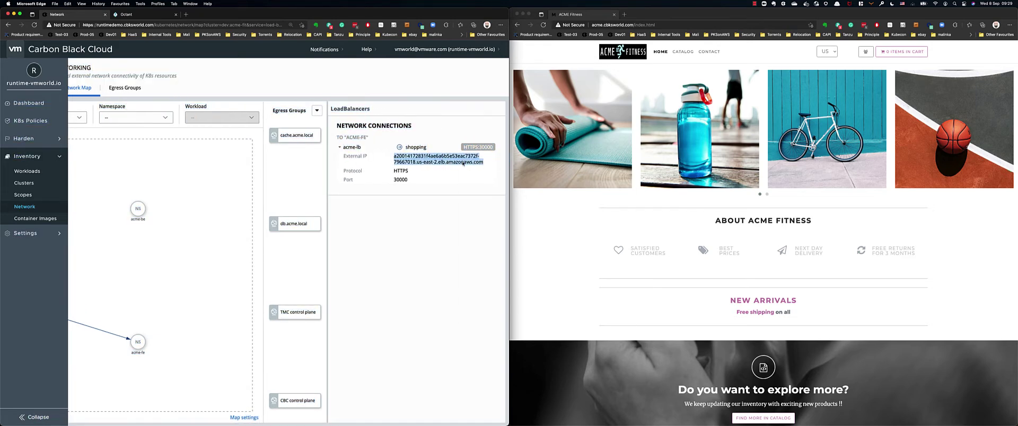
right_click(463, 163)
left_click(483, 182)
left_click(187, 15)
key("ctrl+v")
key("Return")
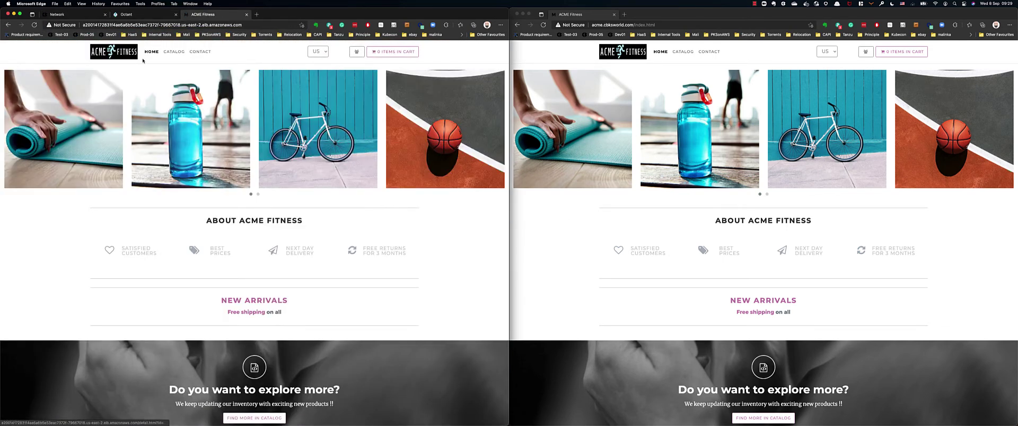
Back in the network map, open the acme-fe namespace's shopping workload and expand its outbound connections to cart and orders
key("ctrl+Tab")
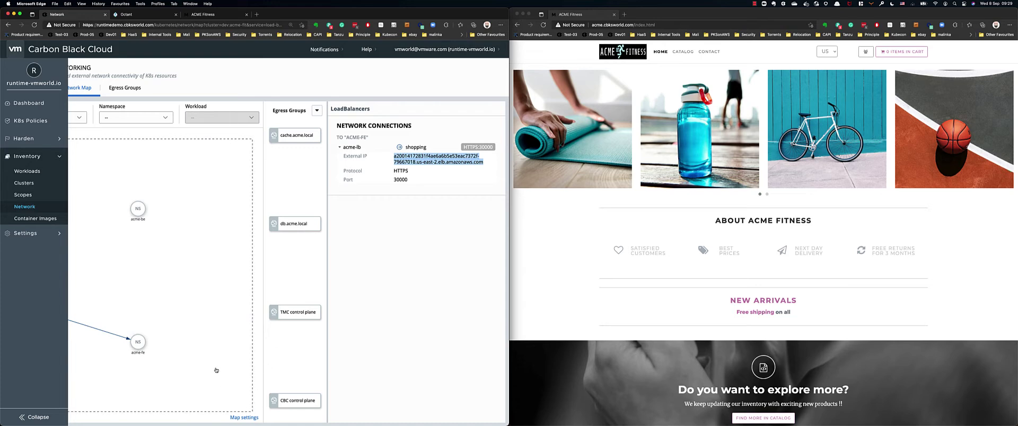
scroll(216, 370, "left", 3)
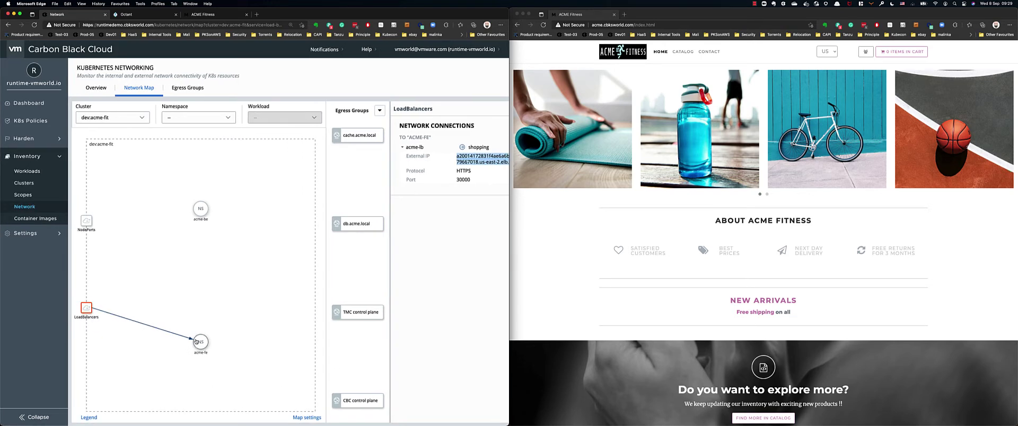
left_click(199, 342)
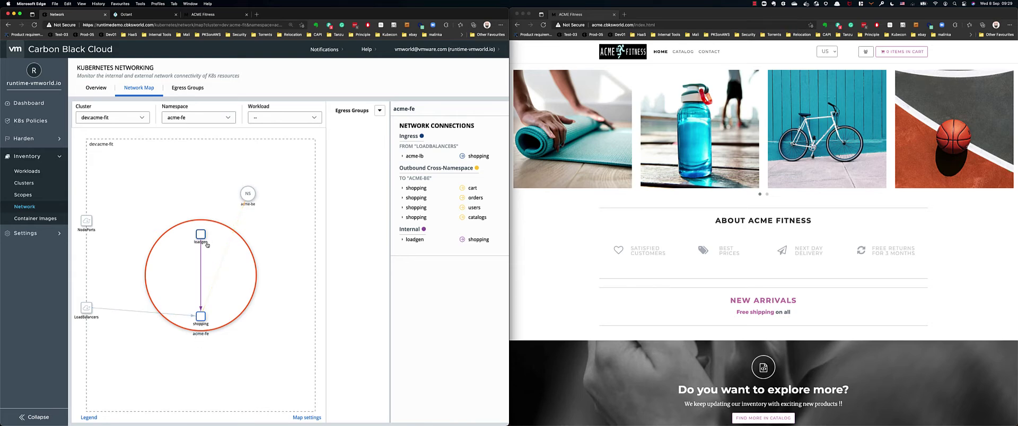
left_click(202, 317)
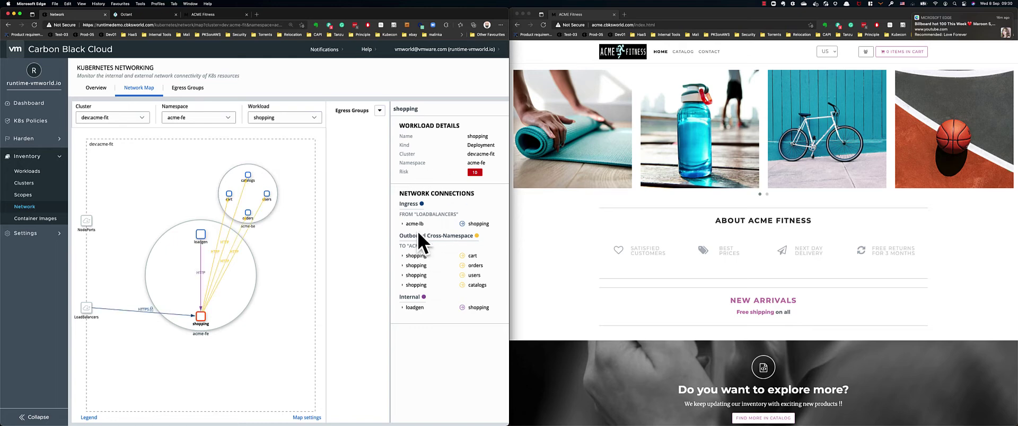
left_click(408, 256)
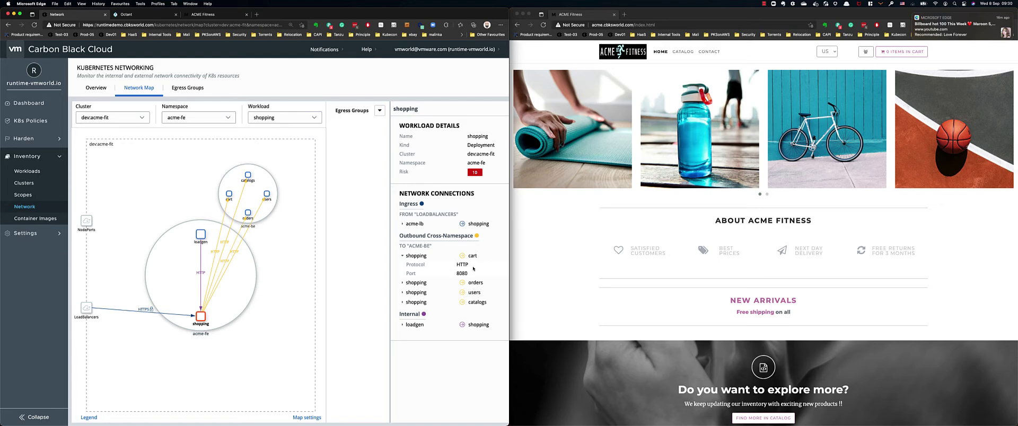
left_click(416, 284)
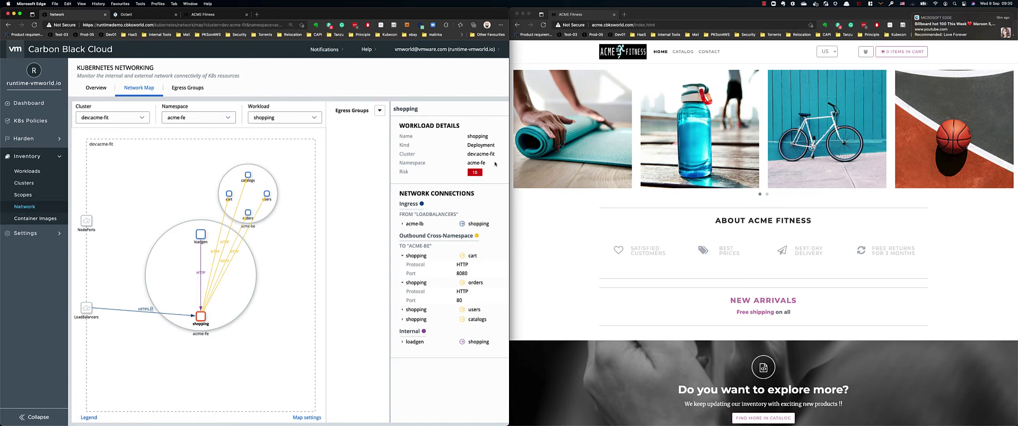
Widen the Carbon Black Cloud browser window and open the full details page of the shopping workload
scroll(495, 164, "right", 5)
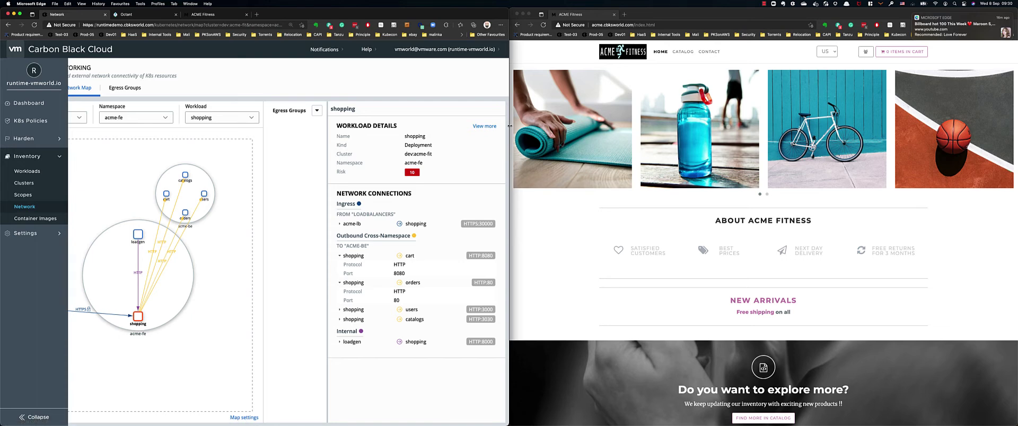
left_click_drag(508, 130, 631, 128)
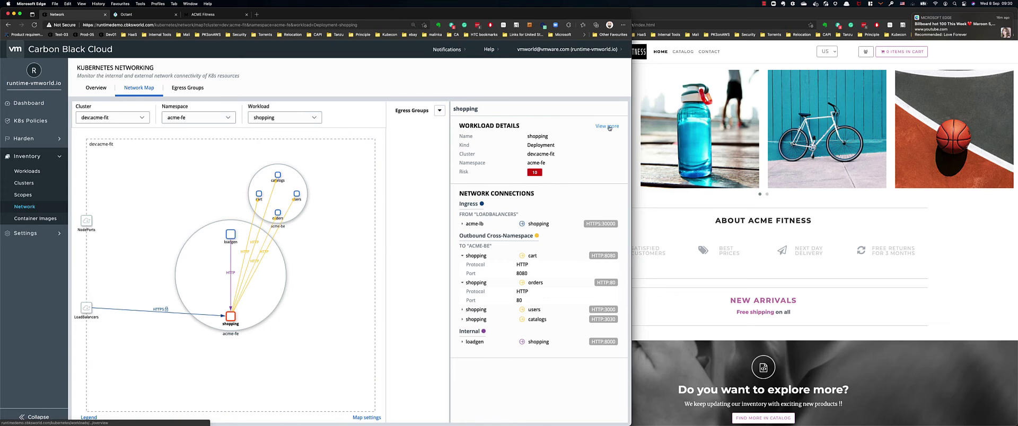
left_click(610, 127)
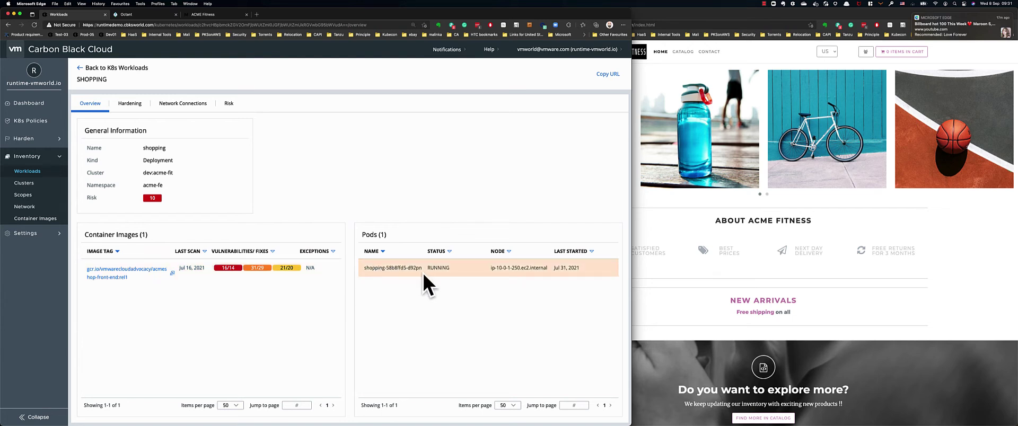
List the shopping workload's ingress network connections, followed by its outbound cross-namespace connections
left_click(187, 104)
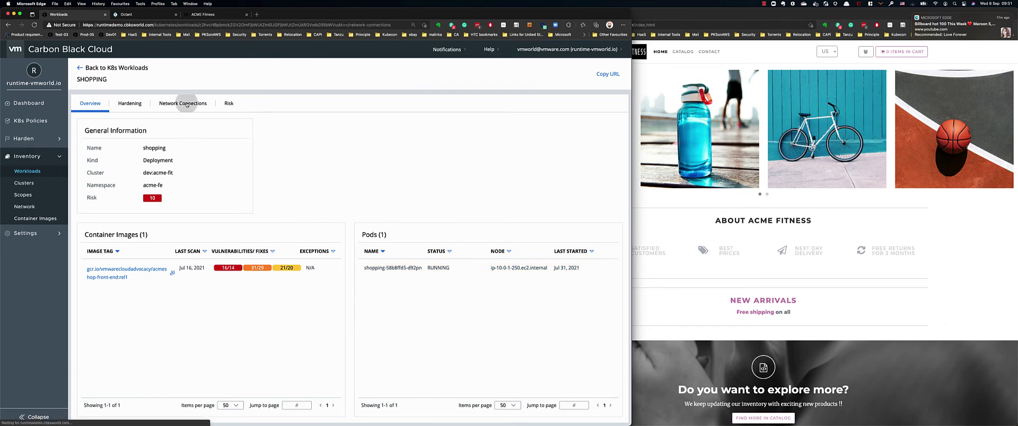
left_click(151, 121)
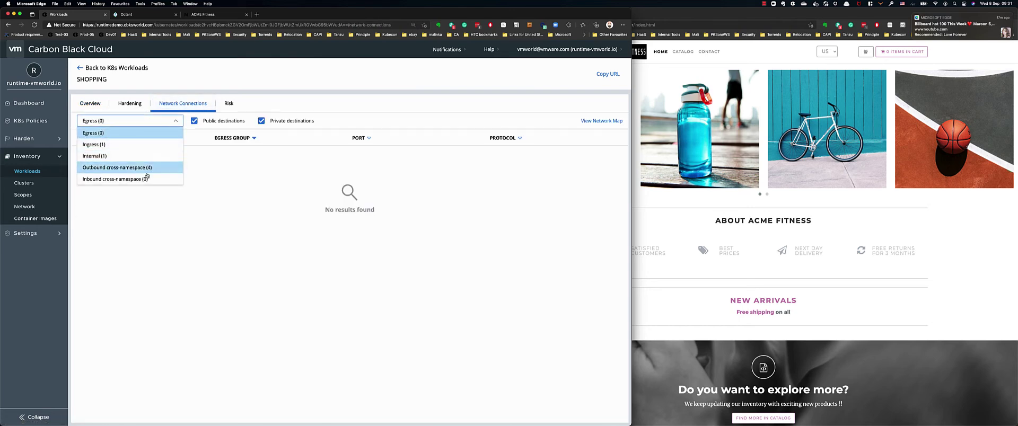
left_click(127, 147)
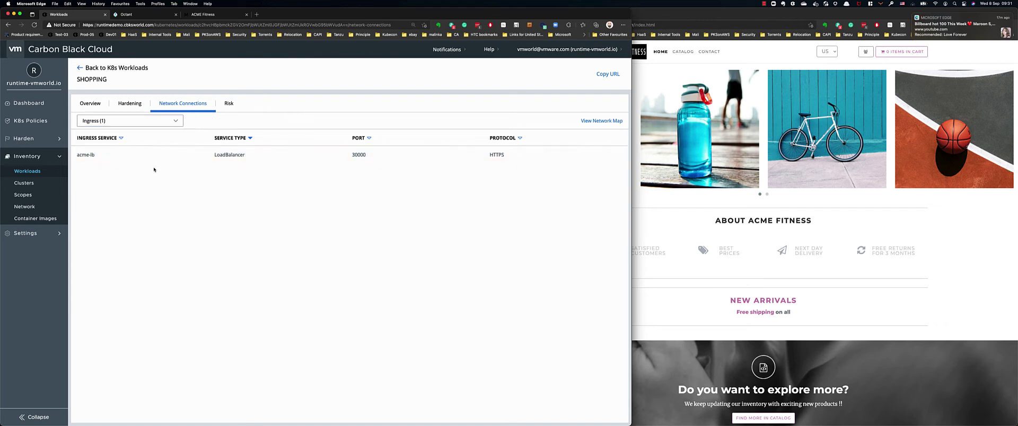
left_click(151, 122)
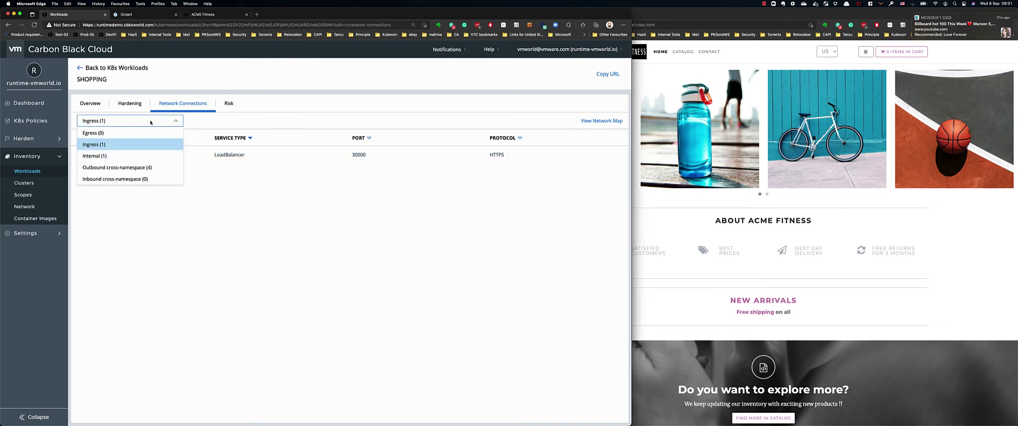
left_click(123, 168)
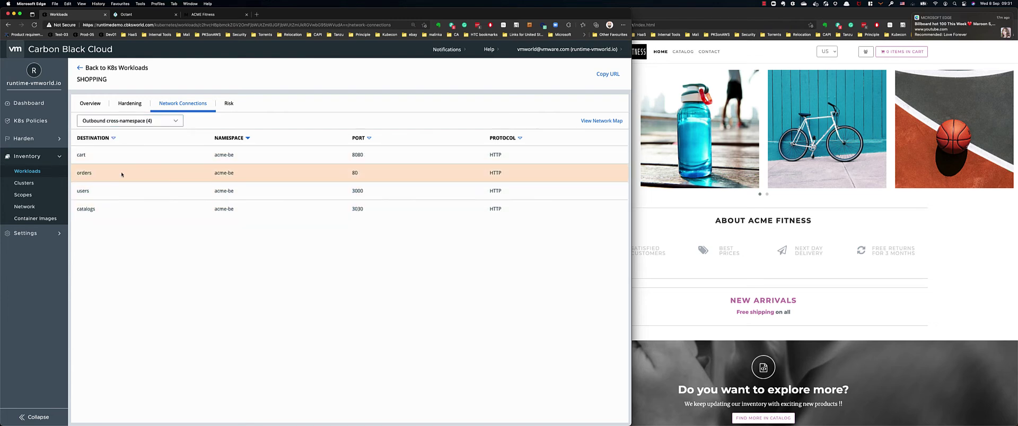
Review the shopping workload's overview with its container image vulnerabilities and its hardening rule statuses
left_click(94, 103)
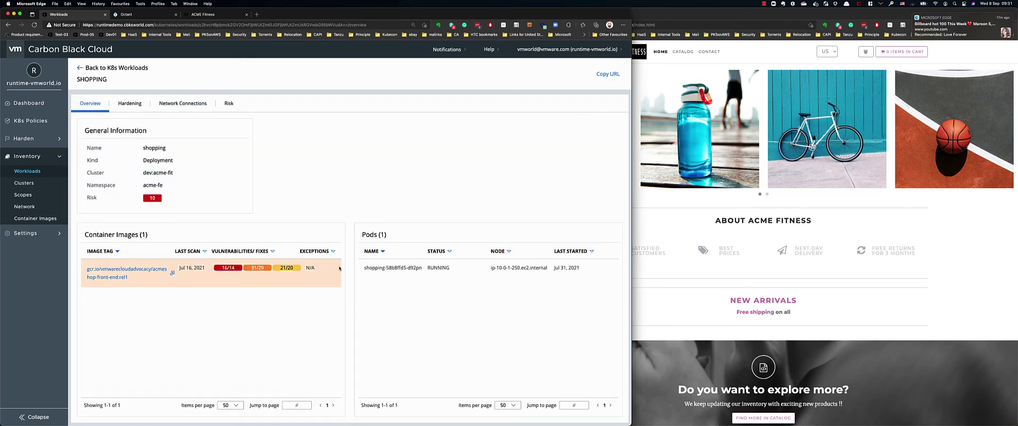
left_click(127, 101)
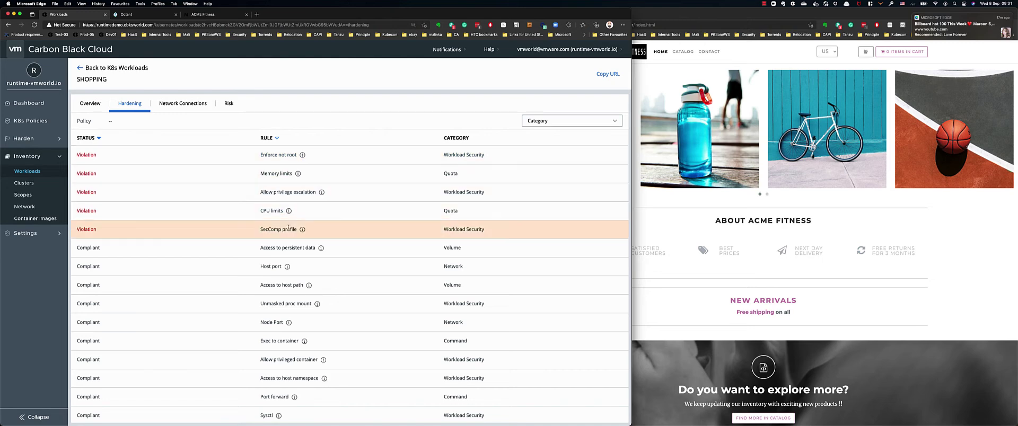
Return to the acme-fit cluster's network map and select the shopping workload in the acme-fe namespace
left_click(24, 207)
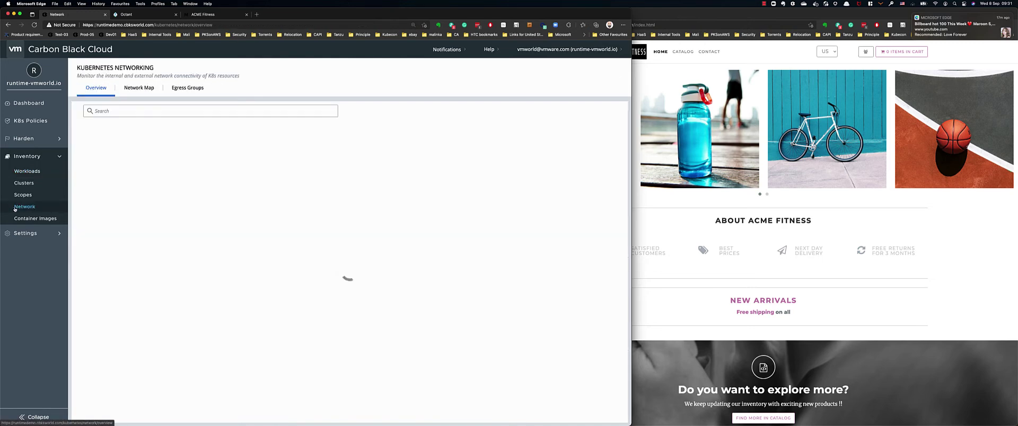
left_click(148, 210)
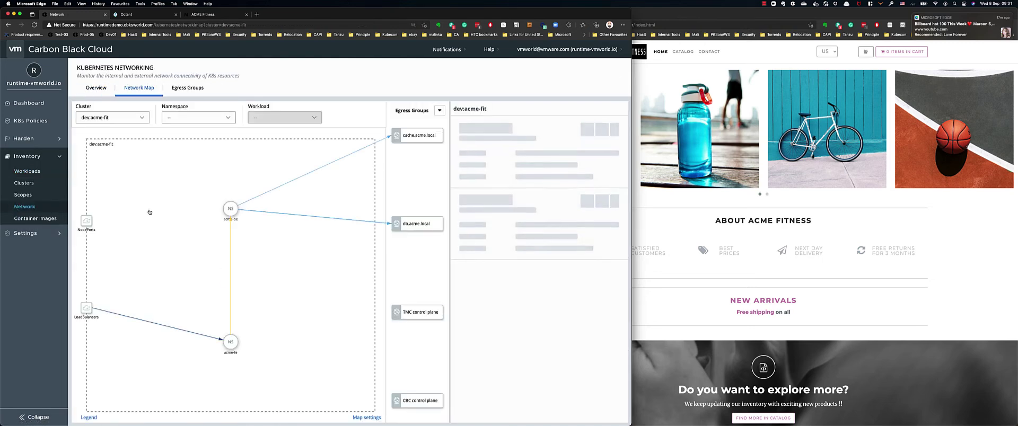
left_click(231, 337)
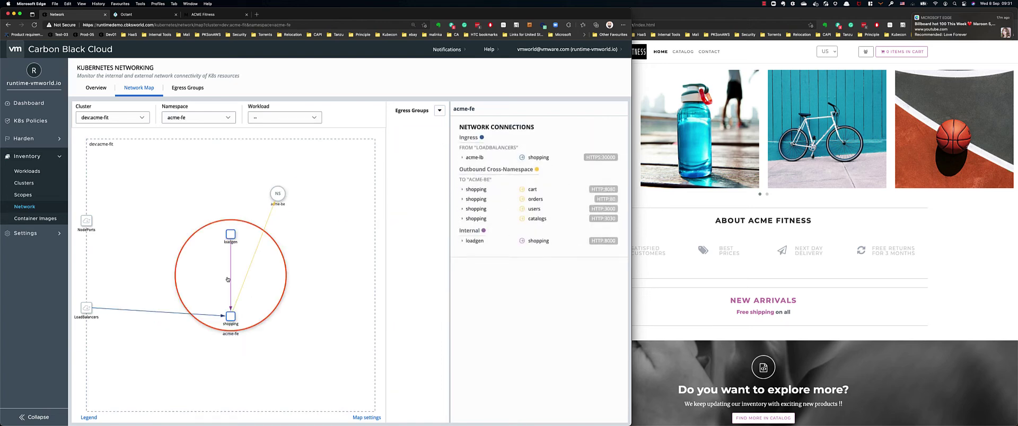
left_click(230, 316)
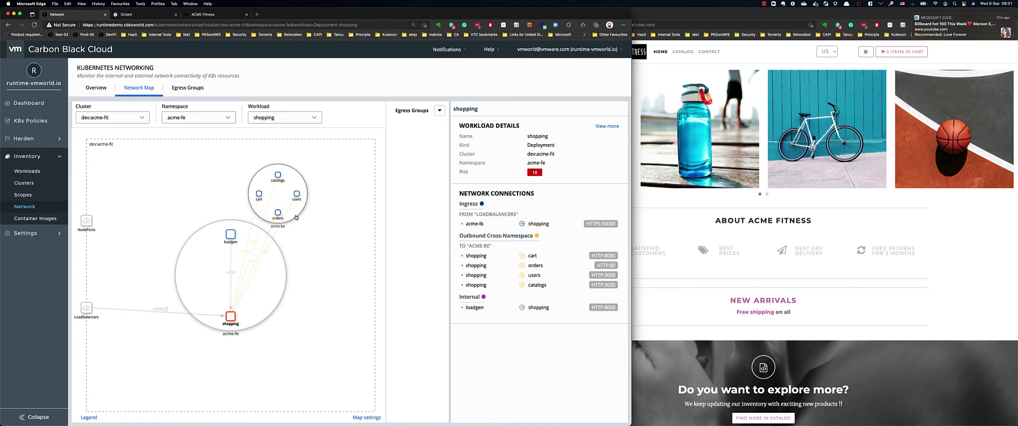
Inspect the network connections of the acme-be namespace's users workload and of the db.acme.local egress group
left_click(295, 217)
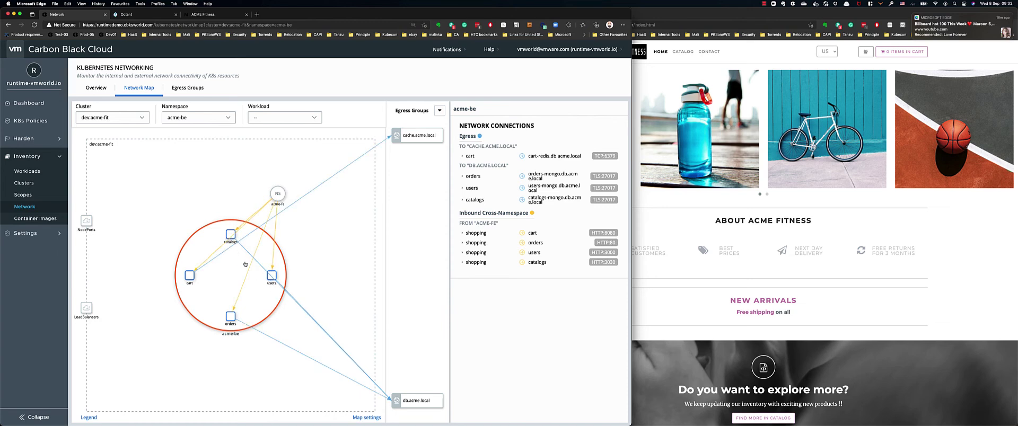
left_click(270, 277)
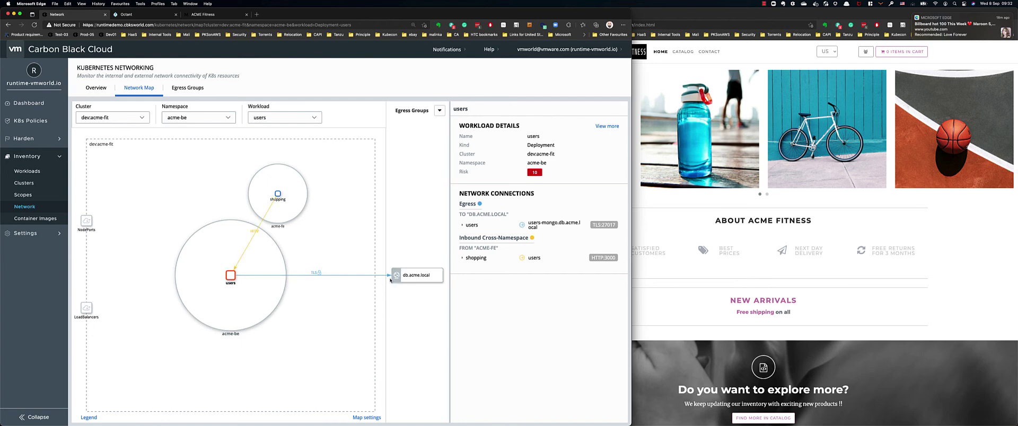
left_click(420, 281)
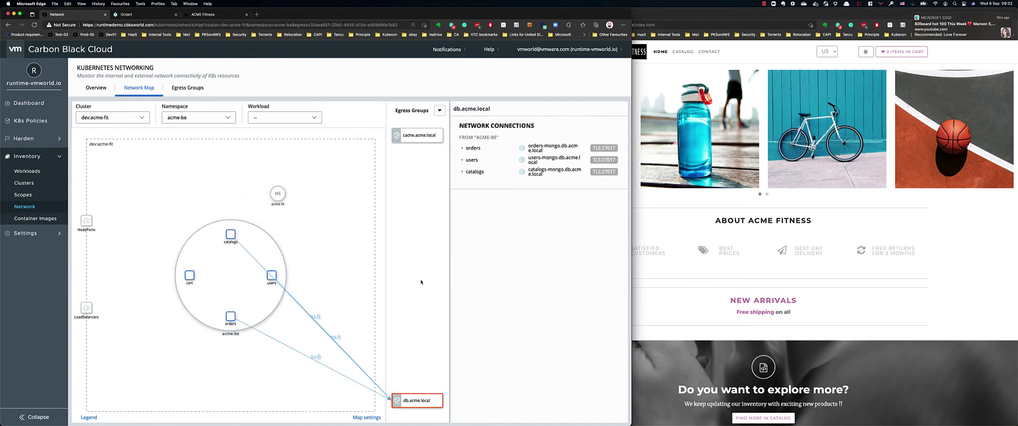
Expand the orders, users and catalogs connections to the db.acme.local egress group to examine their protocols and ports
left_click(469, 148)
left_click(471, 178)
left_click(474, 211)
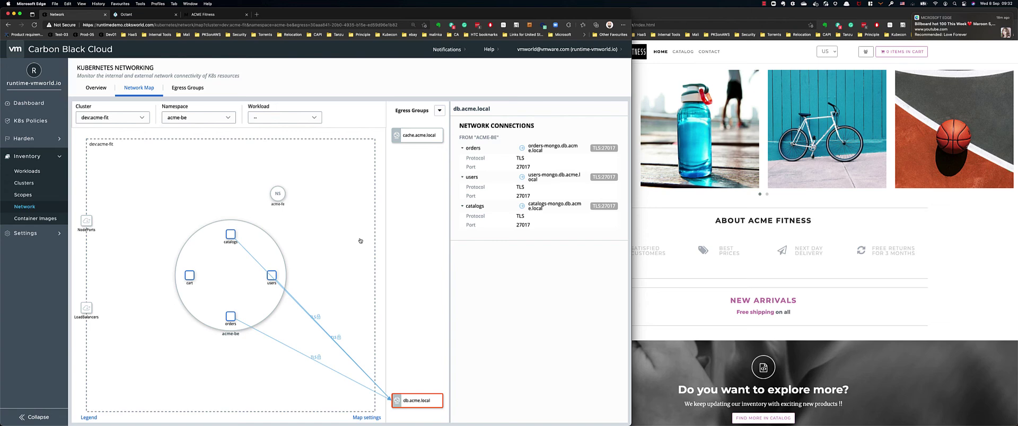
Examine the destination types available for a new egress group, and close the form without saving
left_click(439, 111)
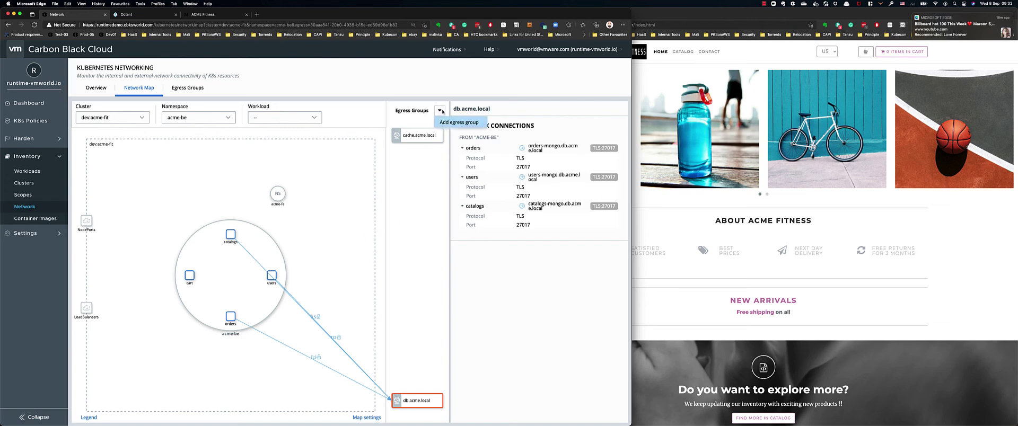
left_click(446, 123)
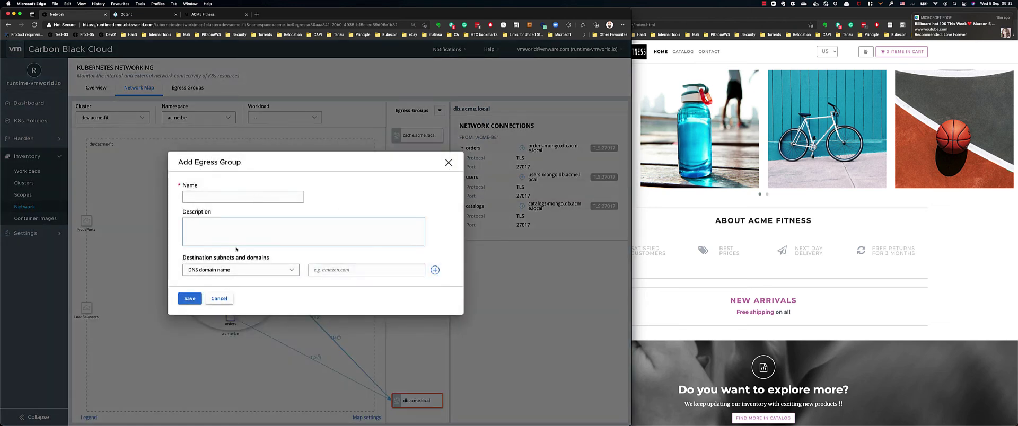
left_click(228, 275)
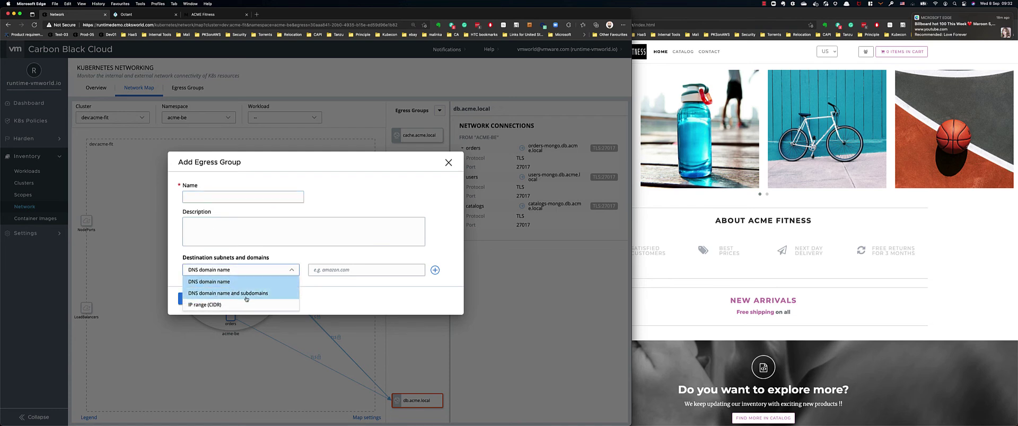
left_click(352, 304)
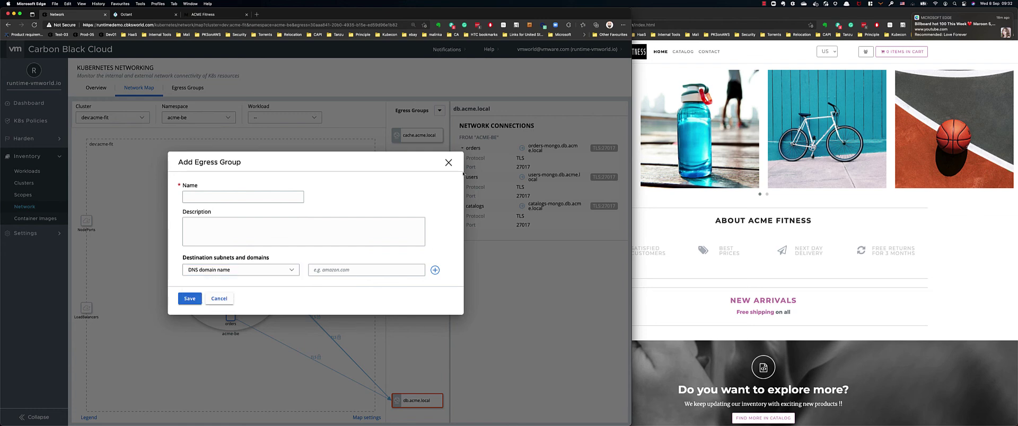
left_click(449, 162)
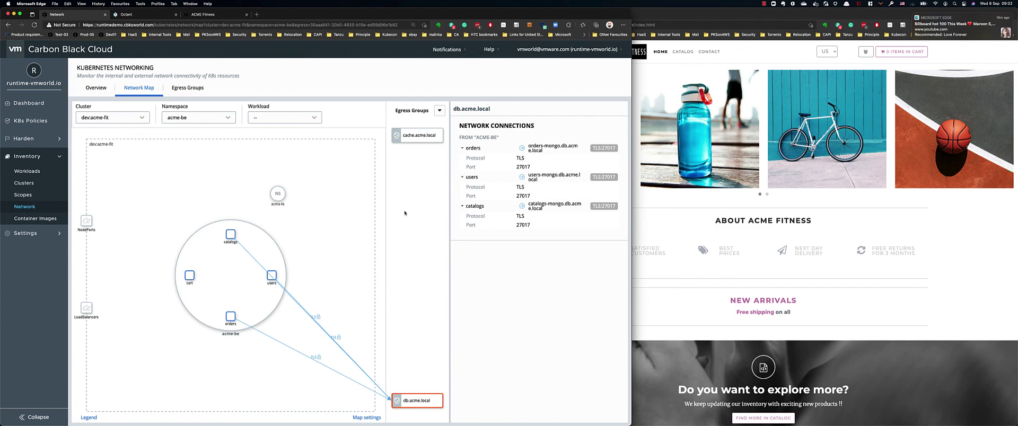
Return to the acme-fit cluster's overall network map and turn on the display of system namespaces
left_click(370, 241)
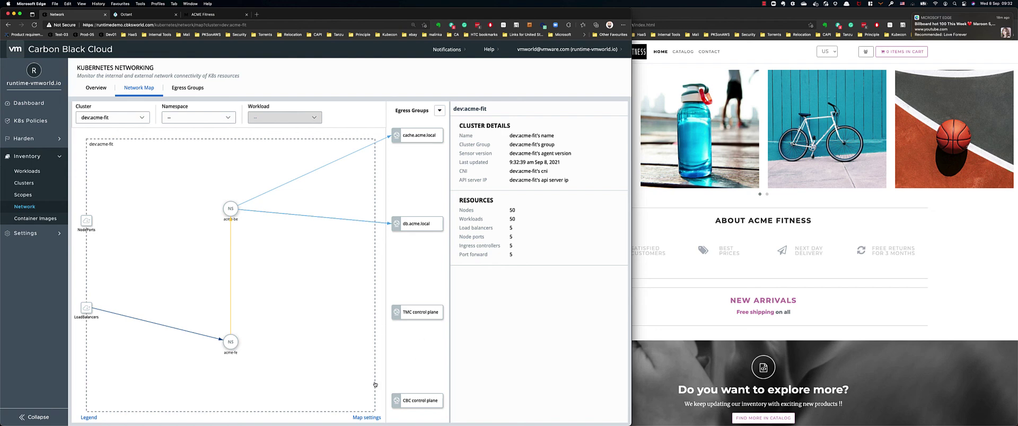
left_click(368, 418)
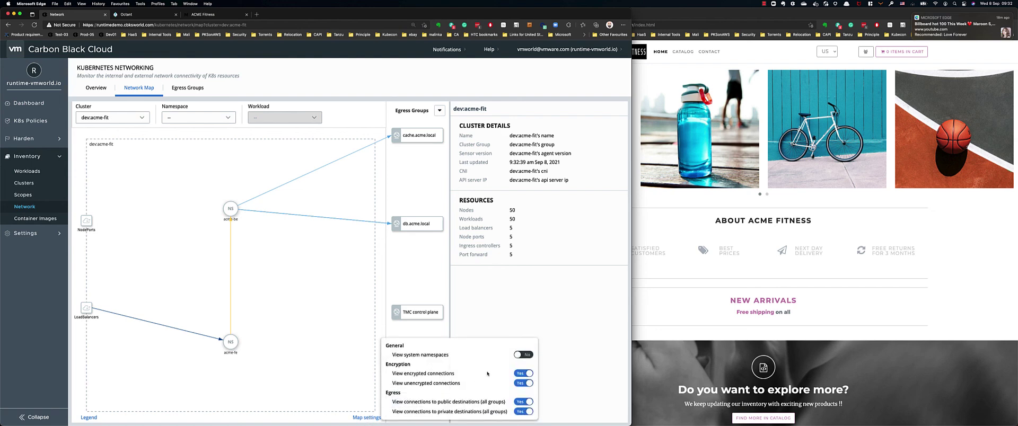
left_click(520, 356)
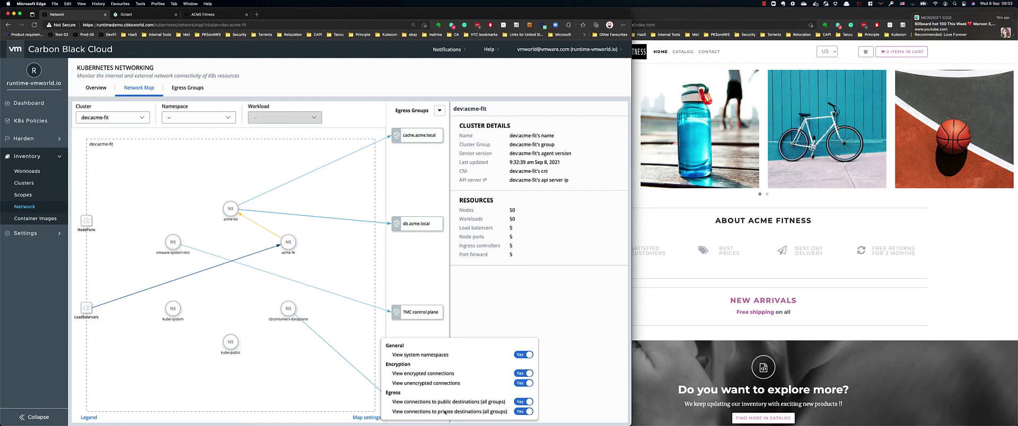
left_click(427, 334)
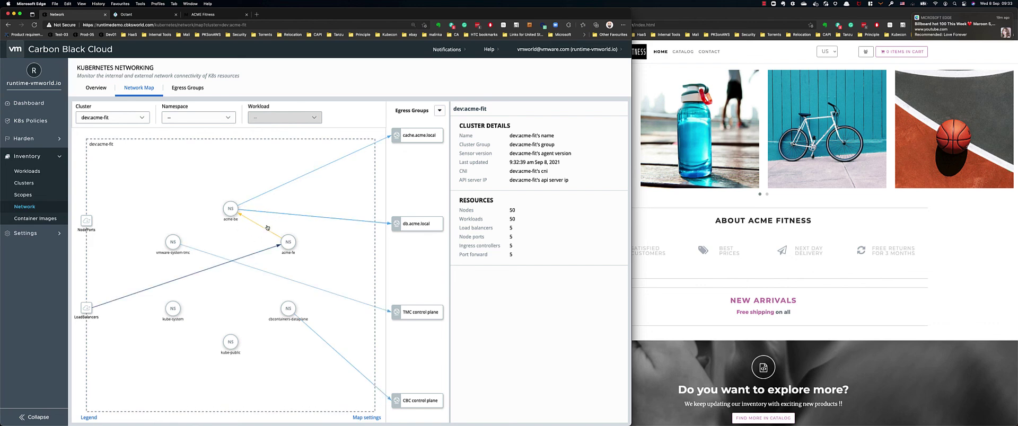
Inspect the acme-fe namespace's network connections and move on to the acme-be namespace
left_click(292, 248)
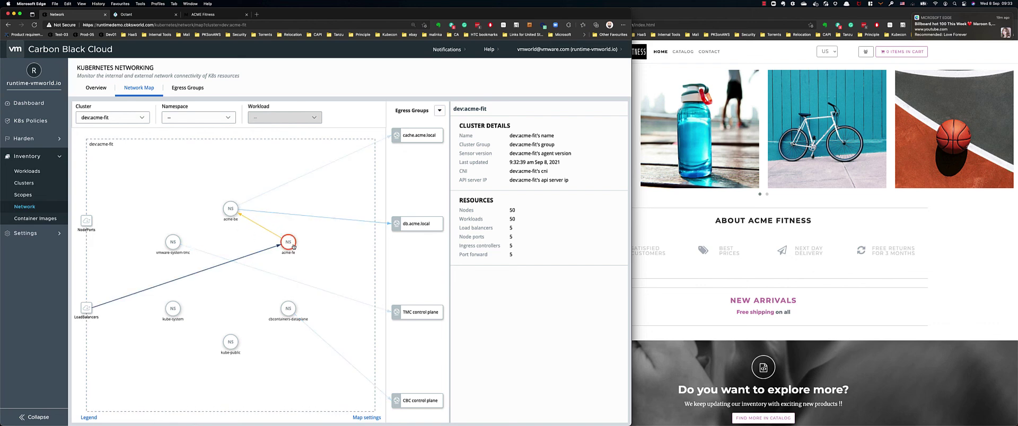
left_click(280, 194)
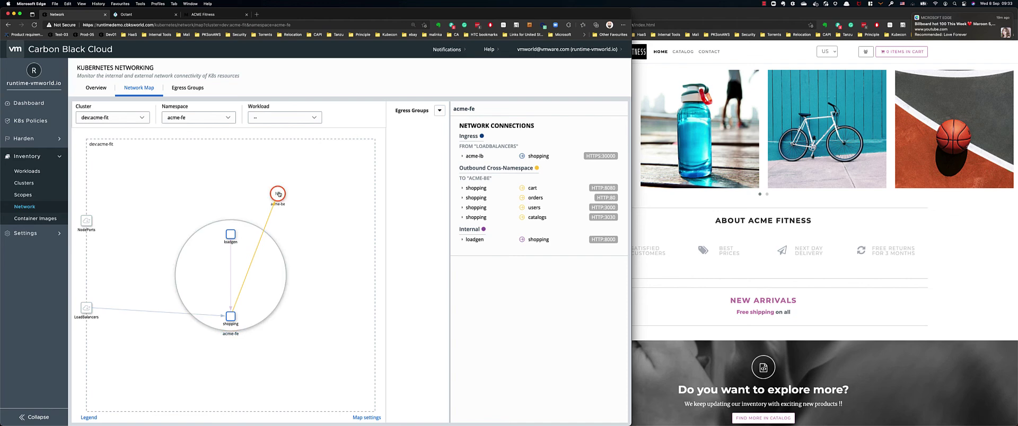